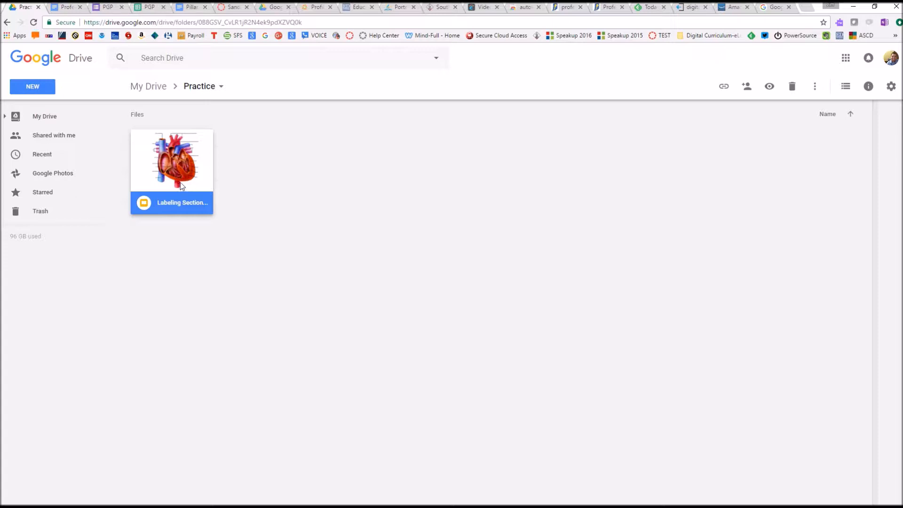
Step: Open the Labeling Sections of the Heart presentation from the Practice folder to view its slide
double_click(181, 185)
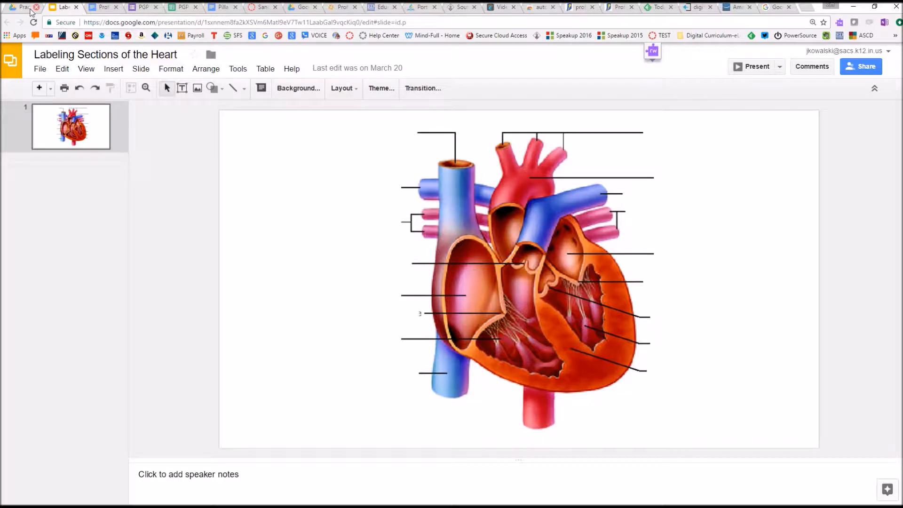
Step: Switch to the Sandbox 2 course in Canvas and start a new assignment named "Google LTI Sample 2"
left_click(258, 8)
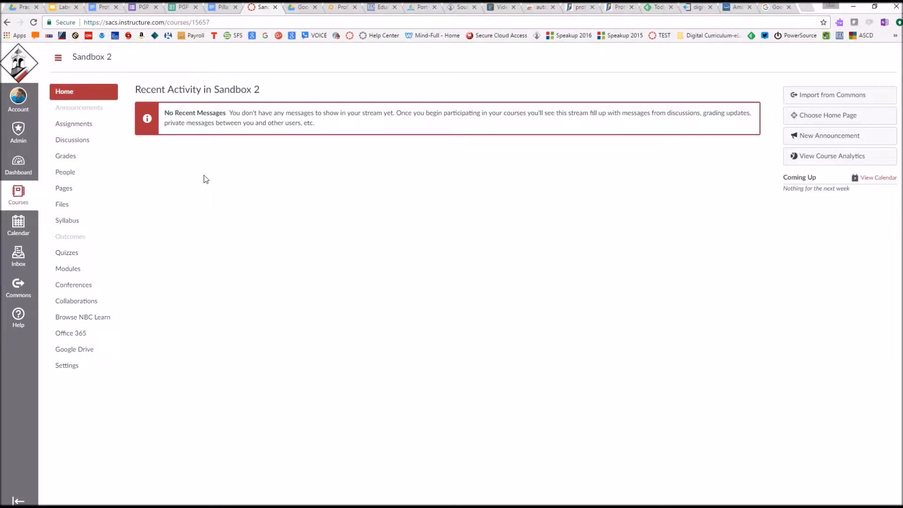
left_click(93, 125)
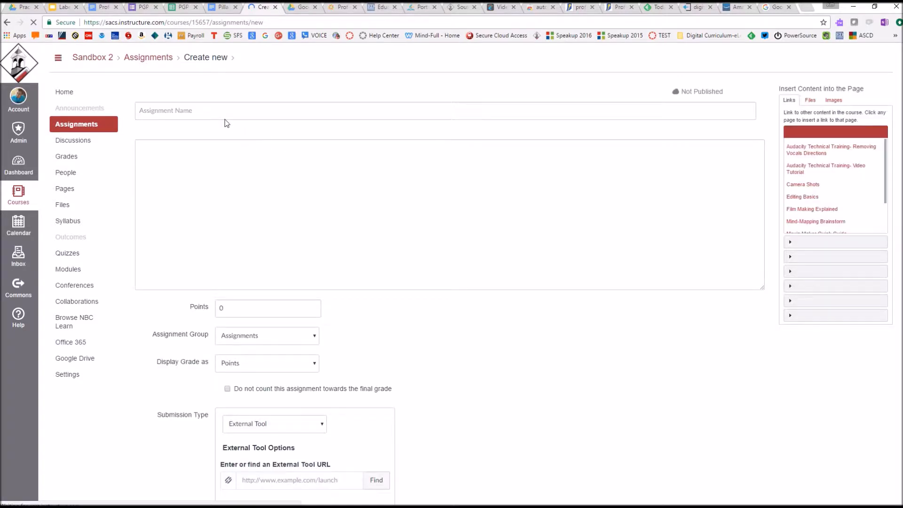
left_click(216, 110)
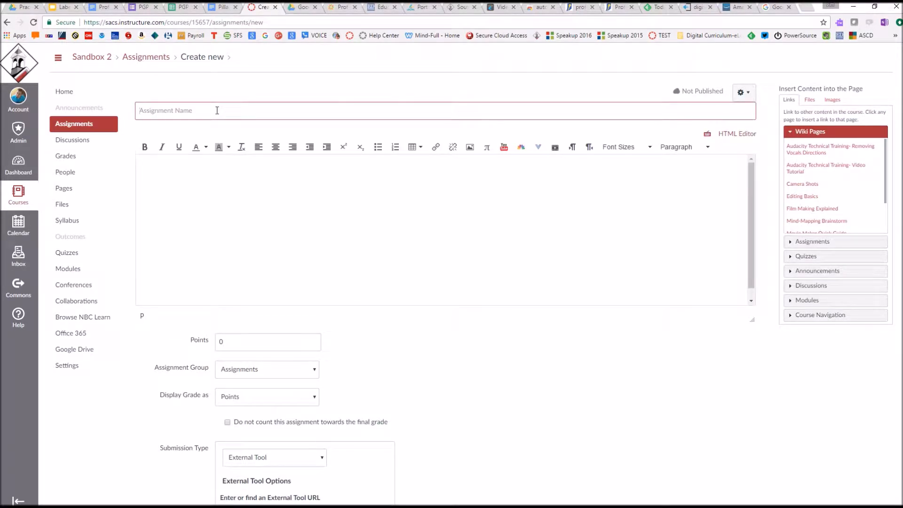
type("Google LTI Sample 2")
left_click(224, 232)
Step: Set the submission type to External Tool and pick Google Docs Cloud Assignment as the tool
scroll(498, 371, "down", 2)
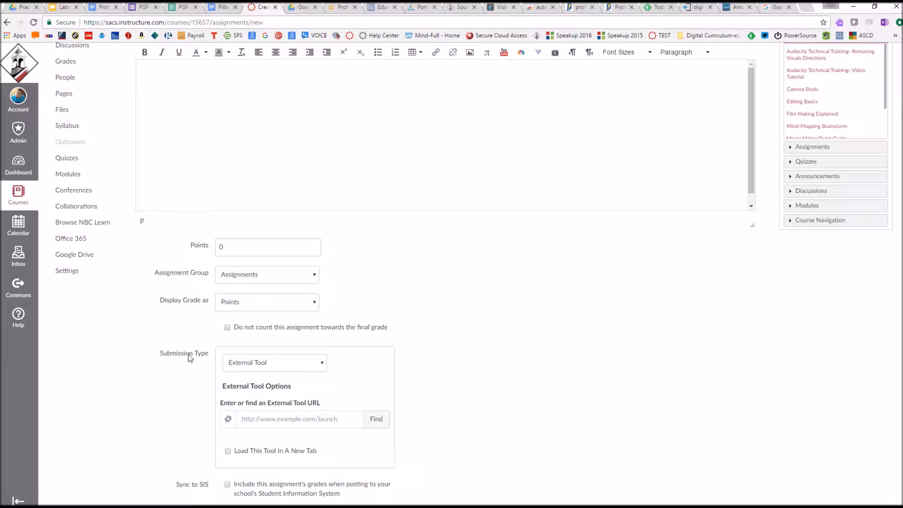
left_click(253, 367)
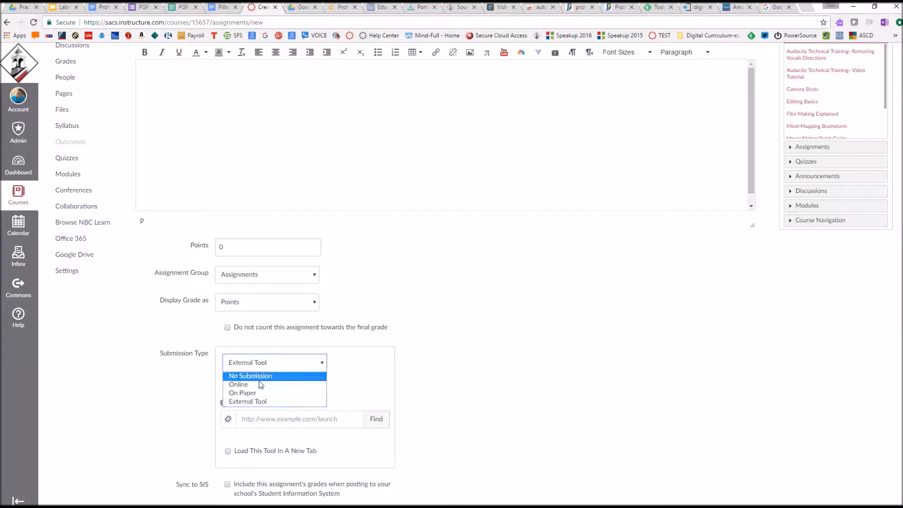
left_click(251, 402)
left_click(374, 424)
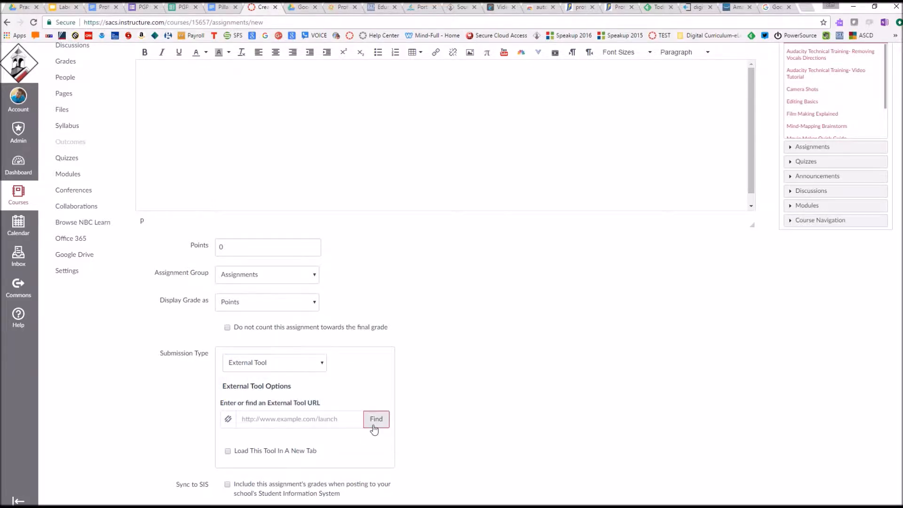
scroll(439, 317, "down", 4)
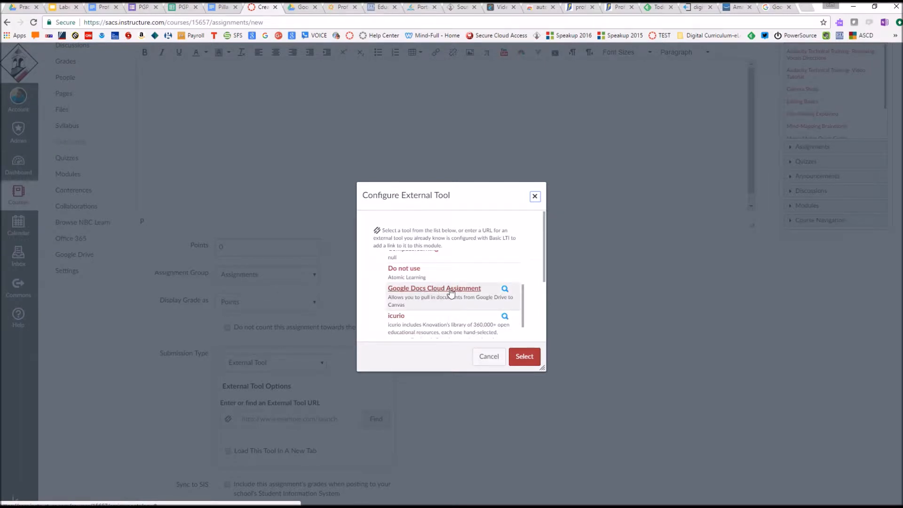
left_click(450, 292)
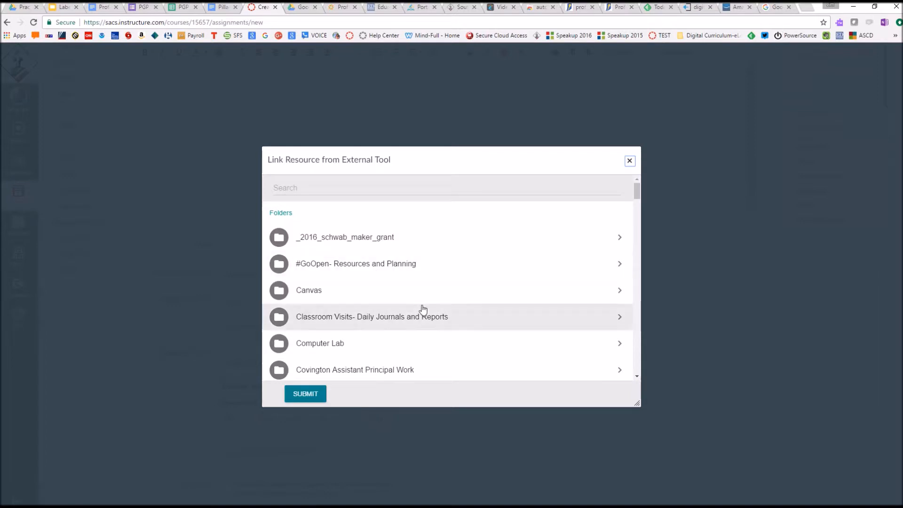
scroll(423, 310, "down", 1)
scroll(423, 313, "down", 3)
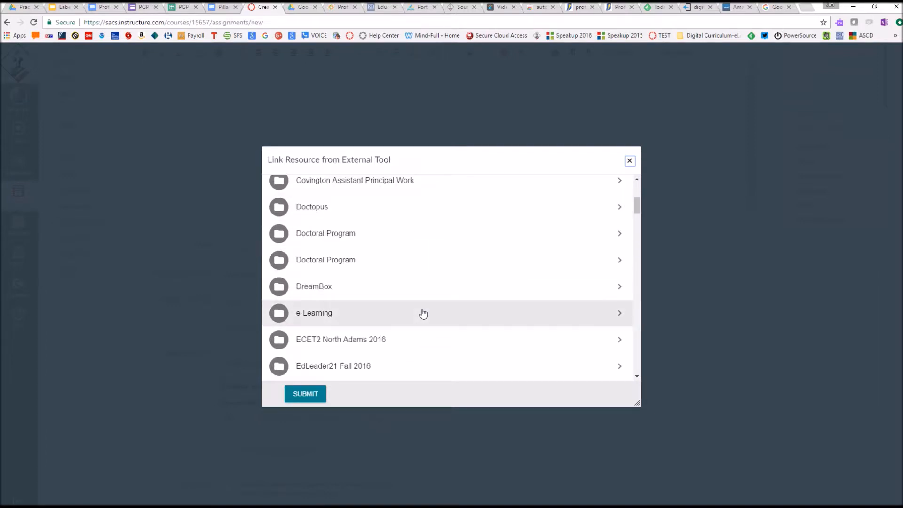
scroll(423, 313, "down", 1)
scroll(423, 313, "down", 7)
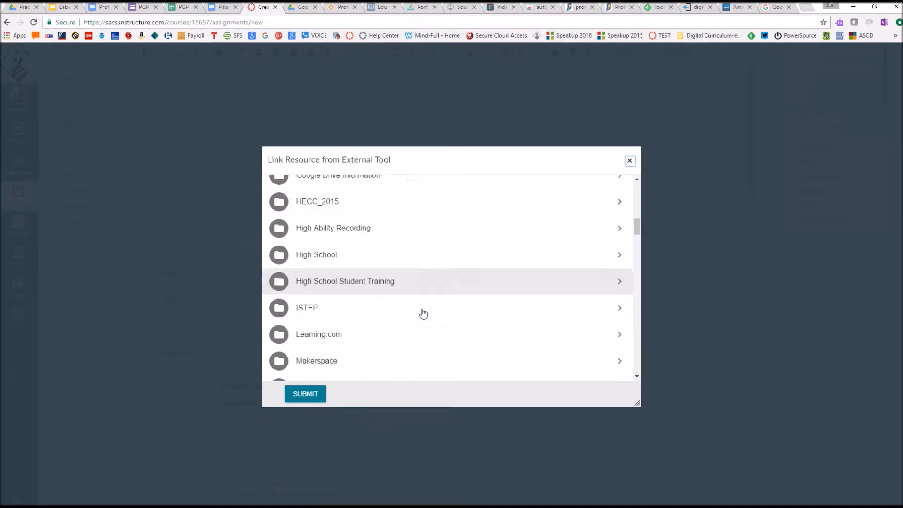
scroll(423, 314, "down", 4)
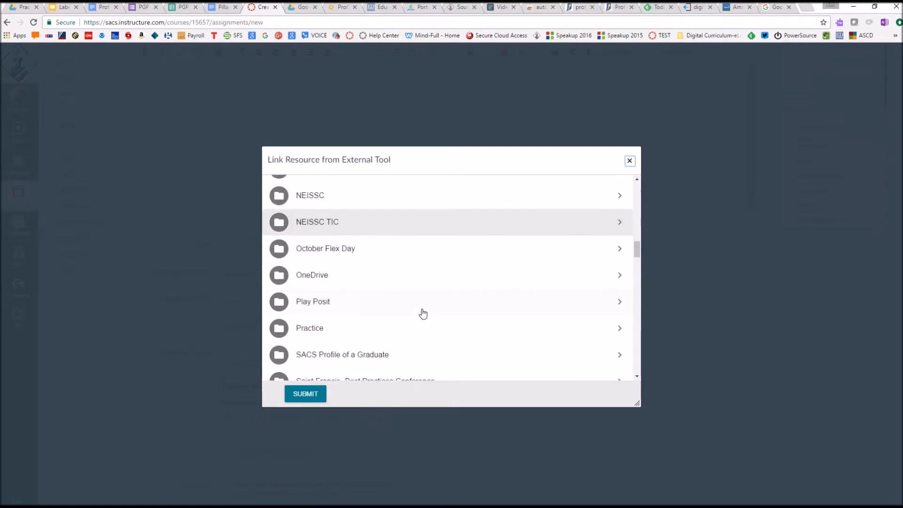
left_click(396, 307)
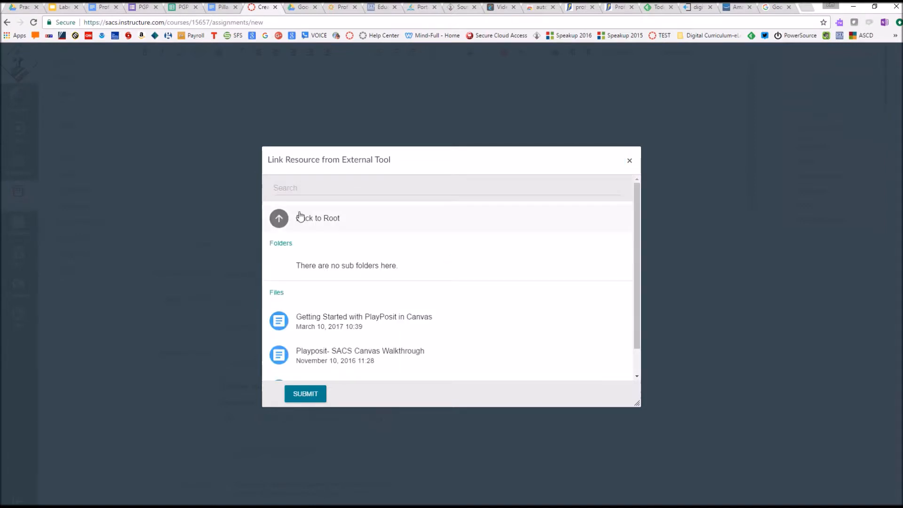
left_click(280, 219)
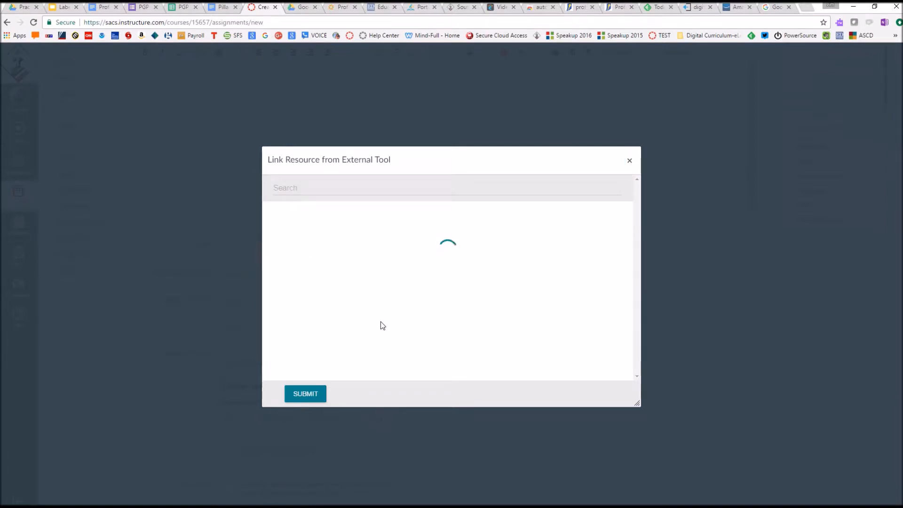
Step: Attach Labeling Sections of the Heart from the Practice folder as the linked resource and confirm the external tool
scroll(380, 319, "down", 5)
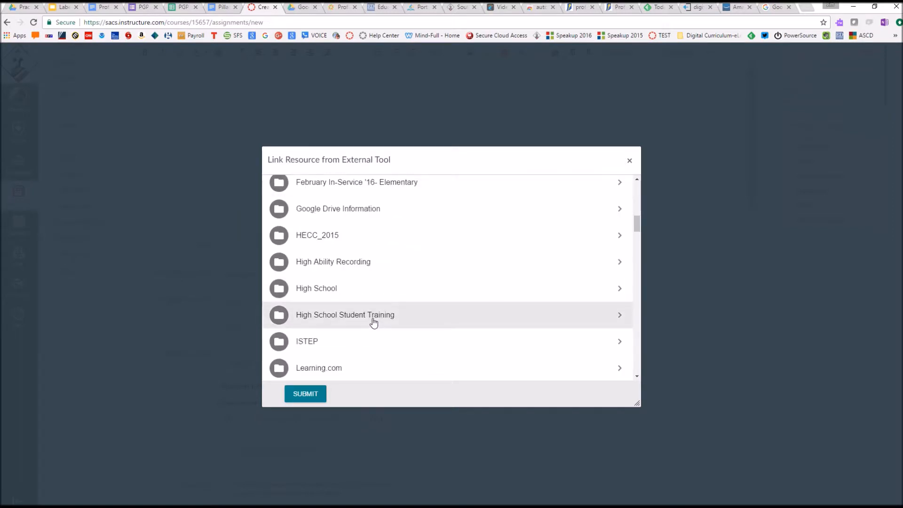
scroll(372, 322, "down", 3)
scroll(369, 319, "down", 3)
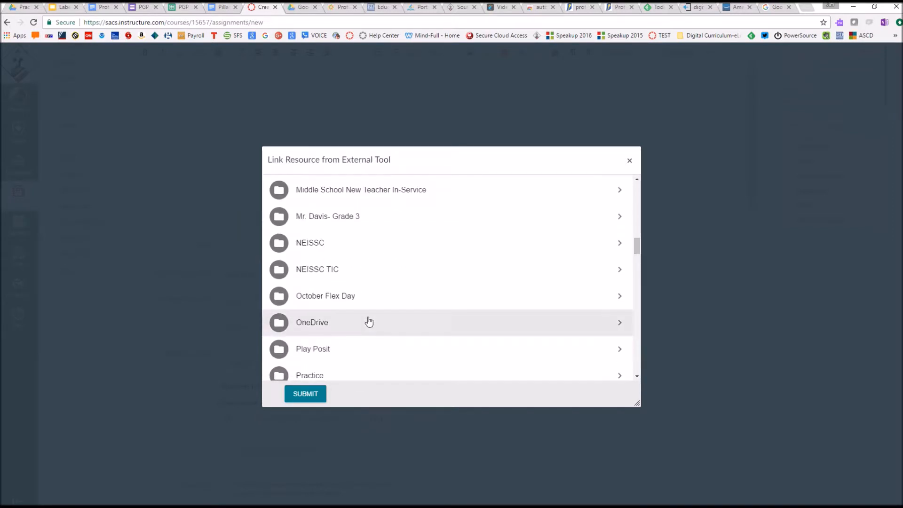
left_click(316, 374)
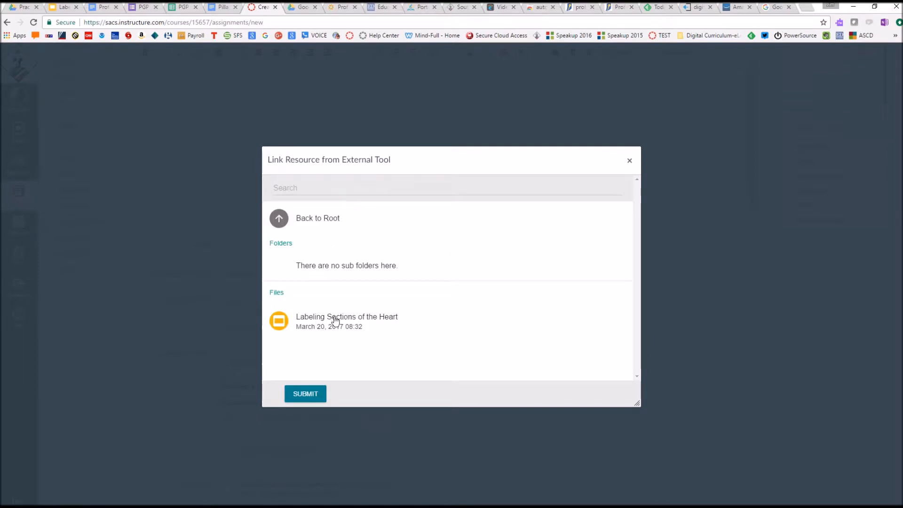
left_click(335, 320)
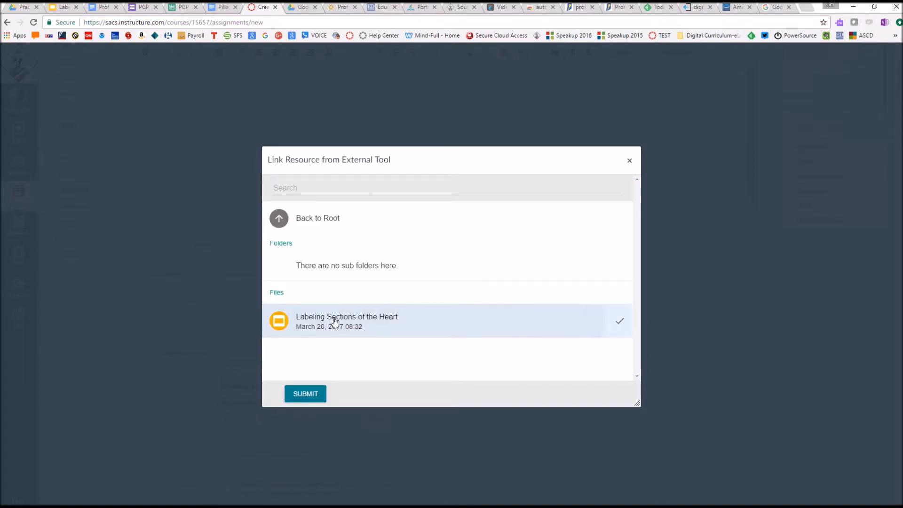
left_click(315, 395)
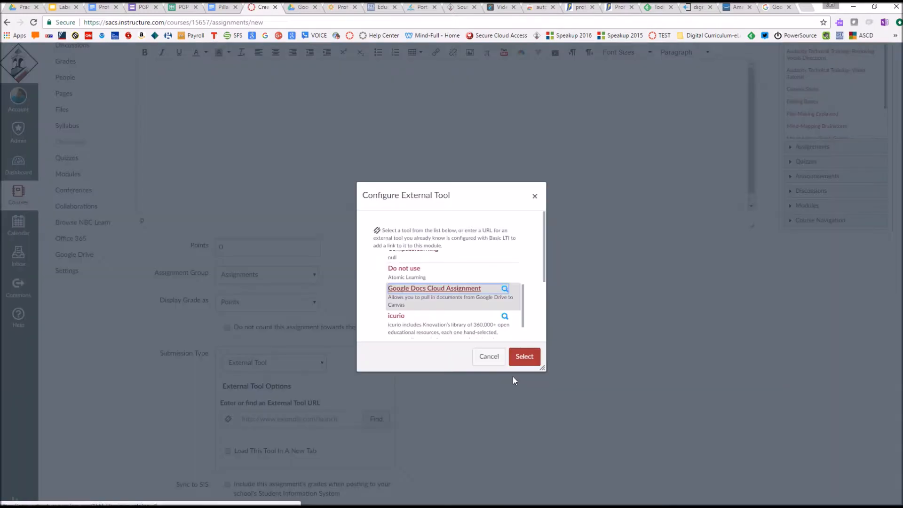
left_click(526, 362)
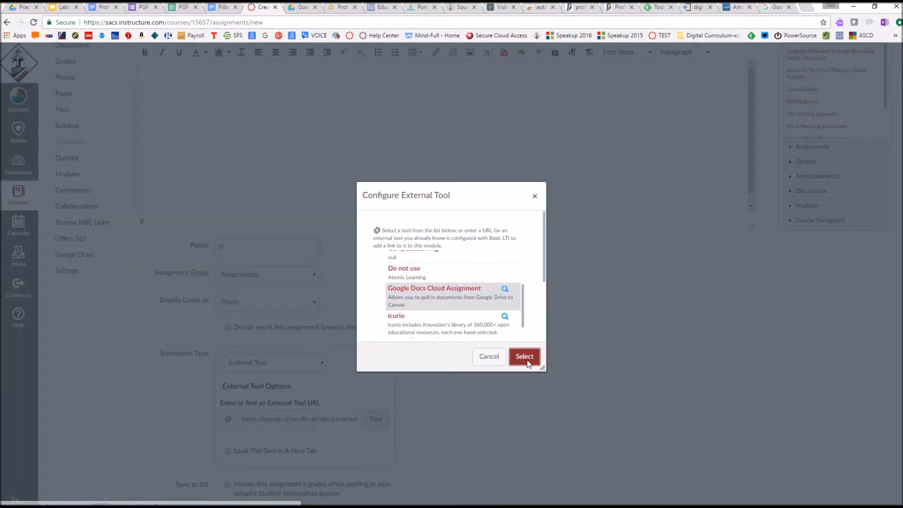
Step: Save and publish the assignment, leaving it assigned to Everyone
scroll(532, 373, "down", 2)
scroll(533, 374, "down", 3)
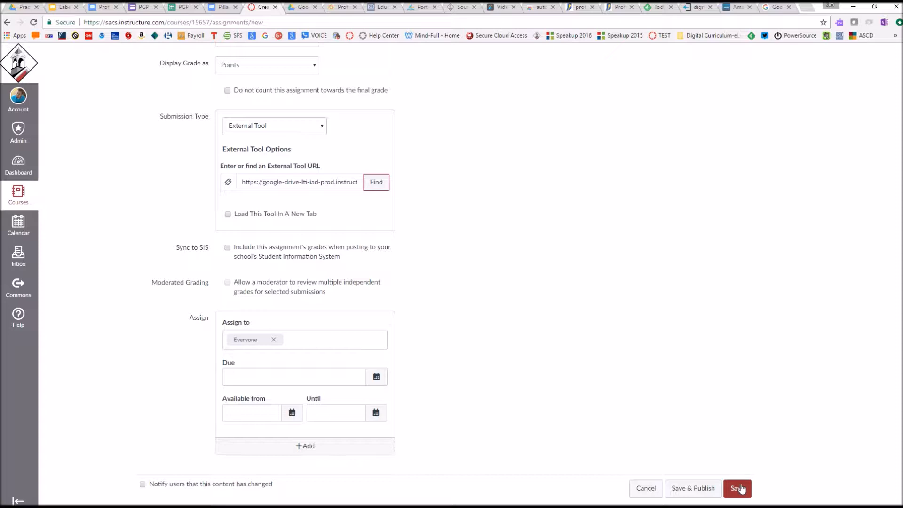
left_click(693, 488)
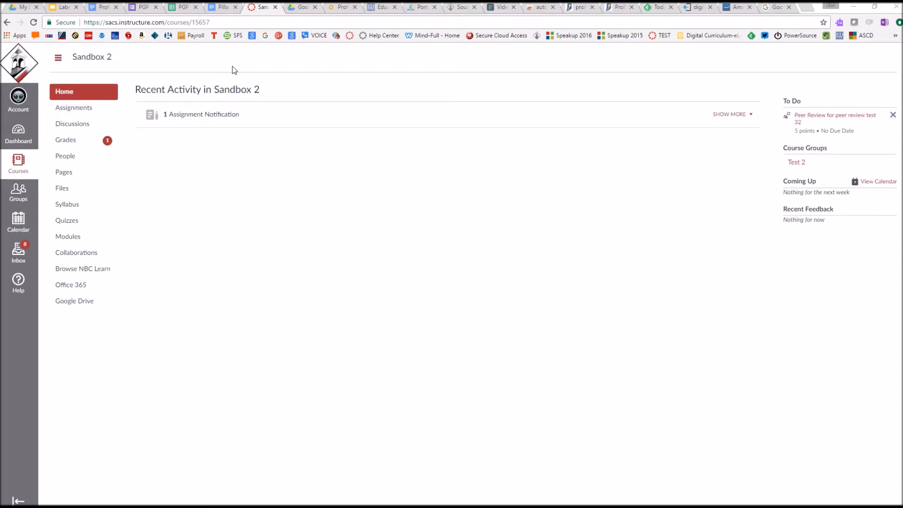
Step: From the student account, open the Google LTI Sample 2 assignment through the Sandbox 2 recent activity notification
left_click(21, 8)
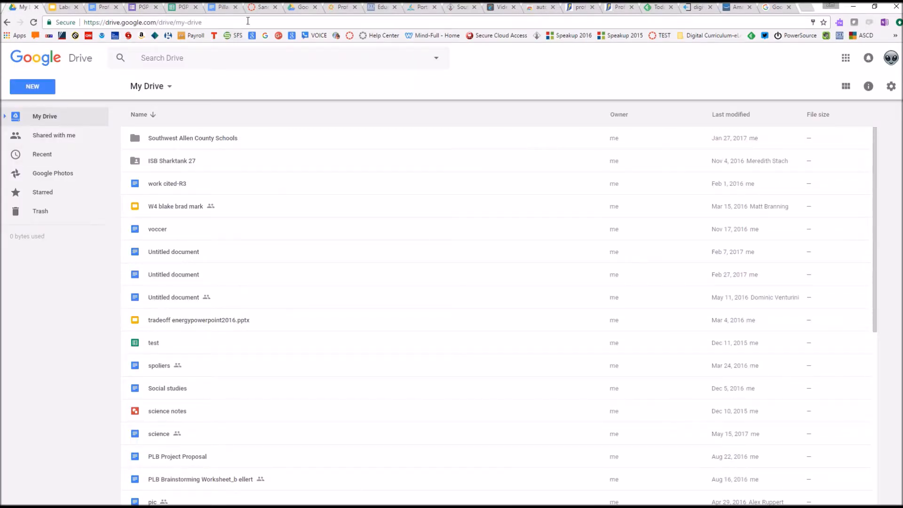
left_click(257, 7)
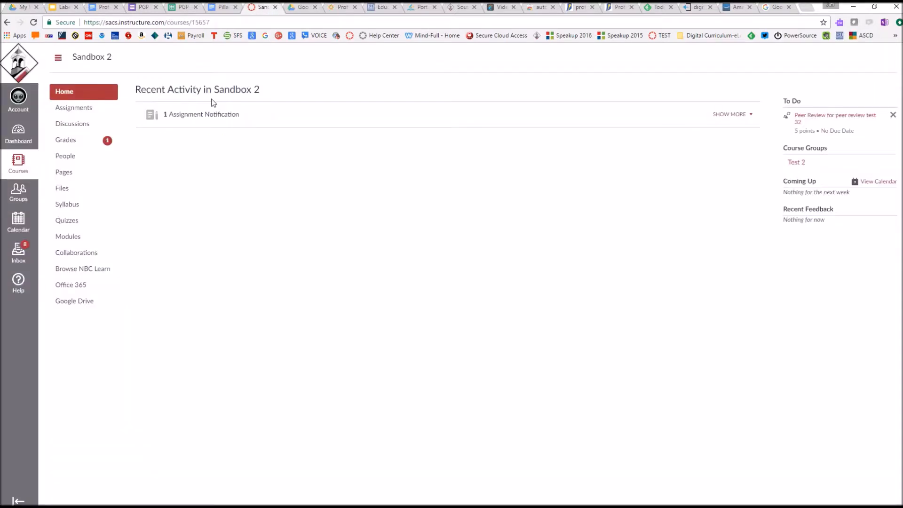
left_click(179, 118)
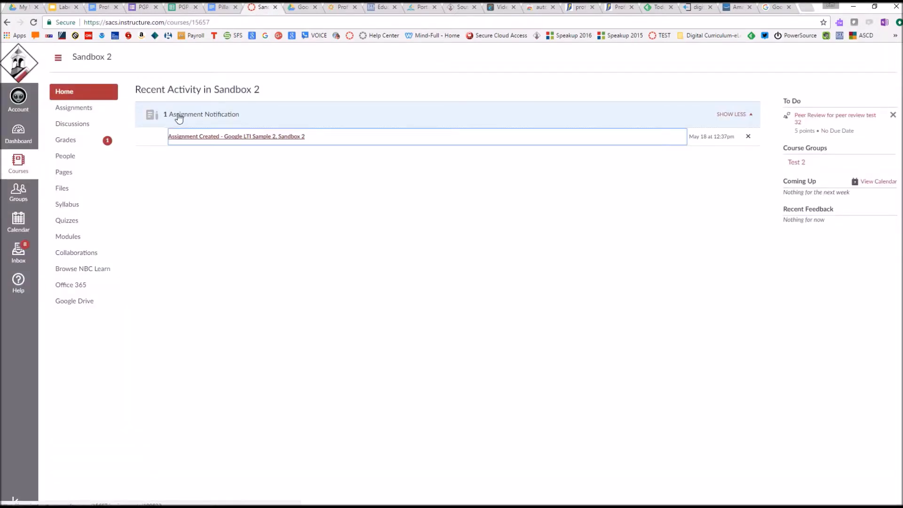
left_click(267, 138)
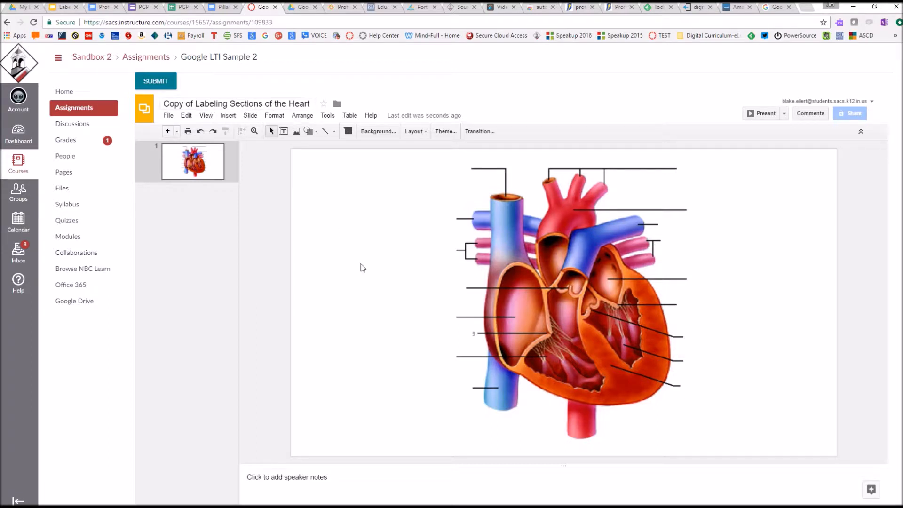
Step: Switch to the student's Google Drive and browse to Southwest Allen County Schools > Sandbox 2 > cloud-assignments > Google LTI Sample 2
left_click(18, 7)
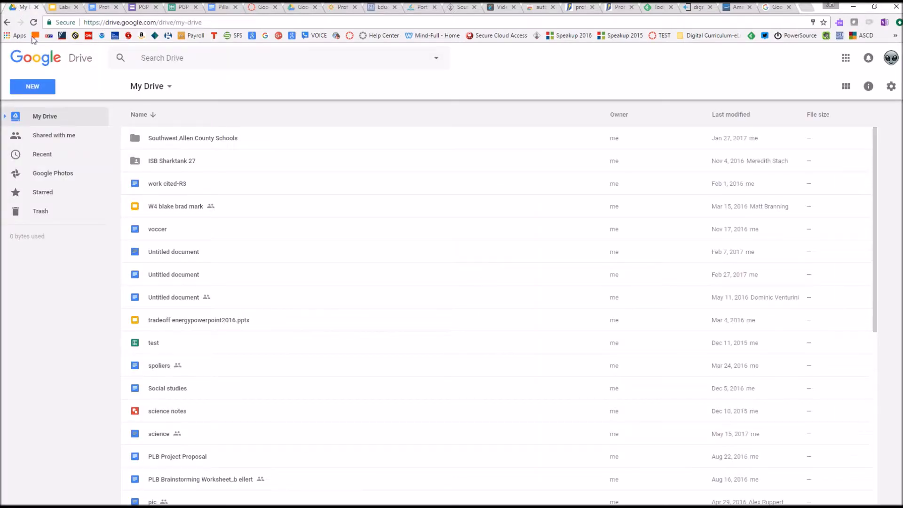
double_click(199, 140)
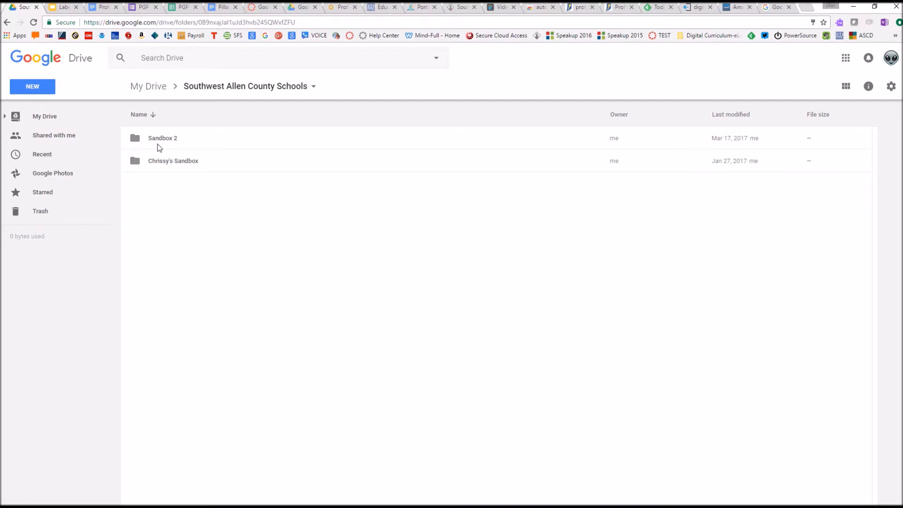
double_click(159, 142)
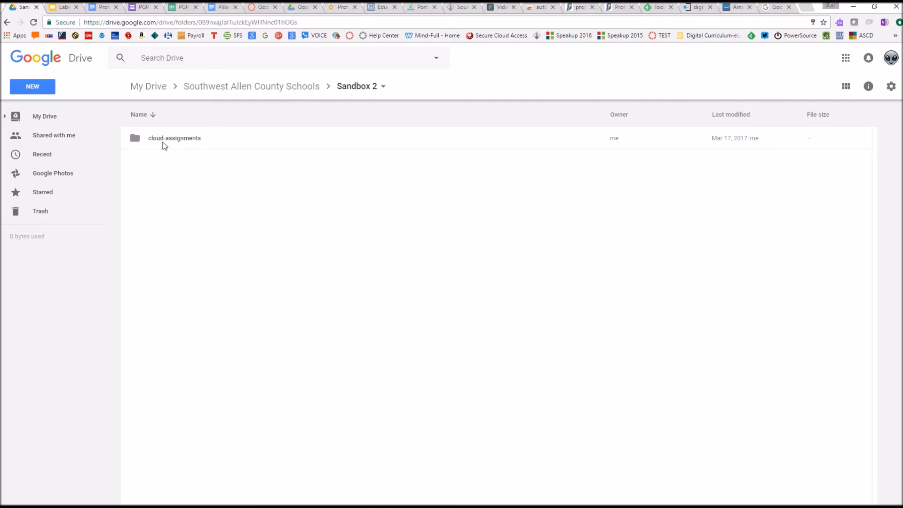
double_click(164, 146)
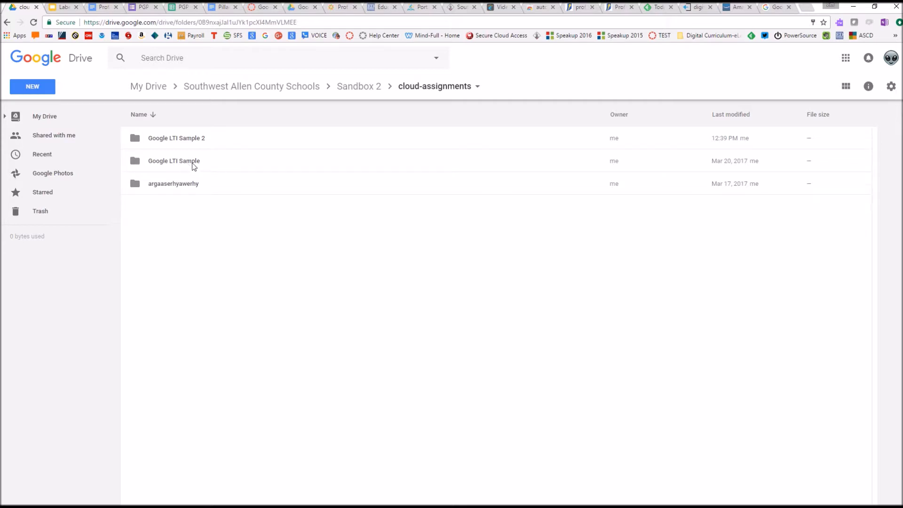
double_click(193, 140)
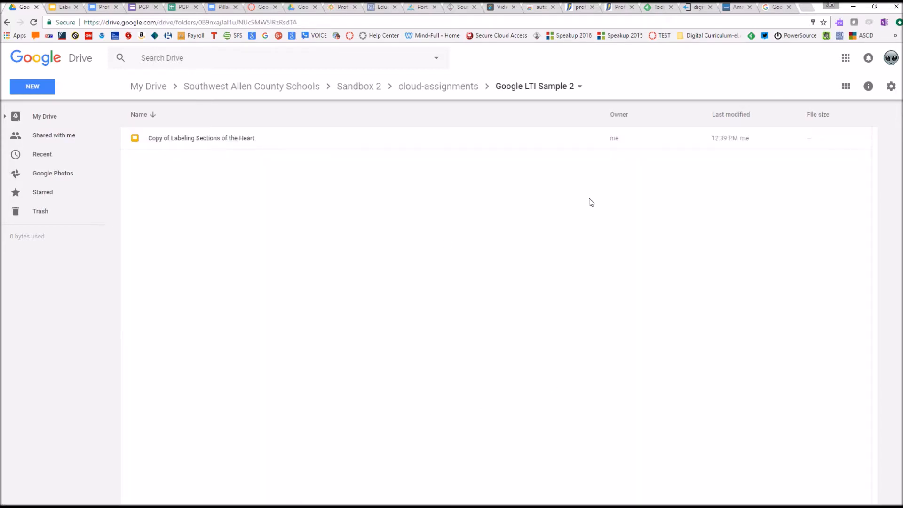
Step: Check the Copy of Labeling Sections of the Heart presentation in Drive and return to the assignment in Canvas
double_click(207, 139)
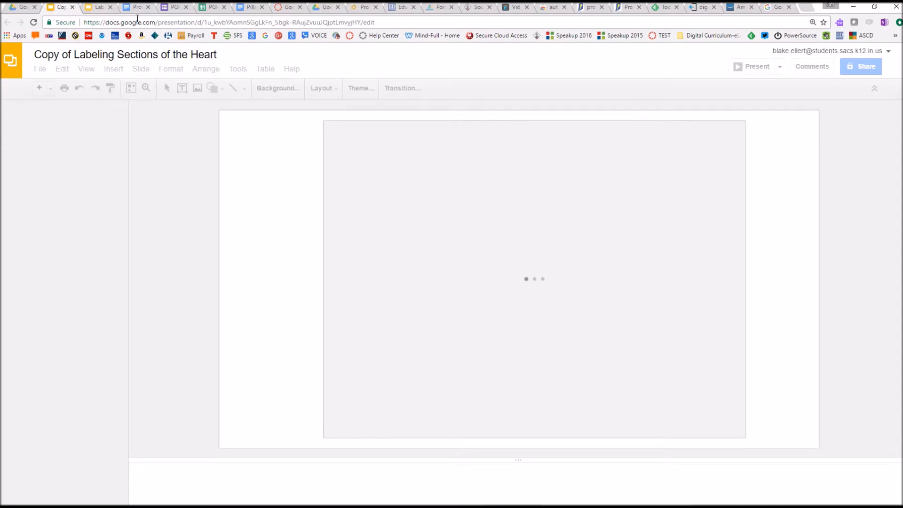
left_click(72, 7)
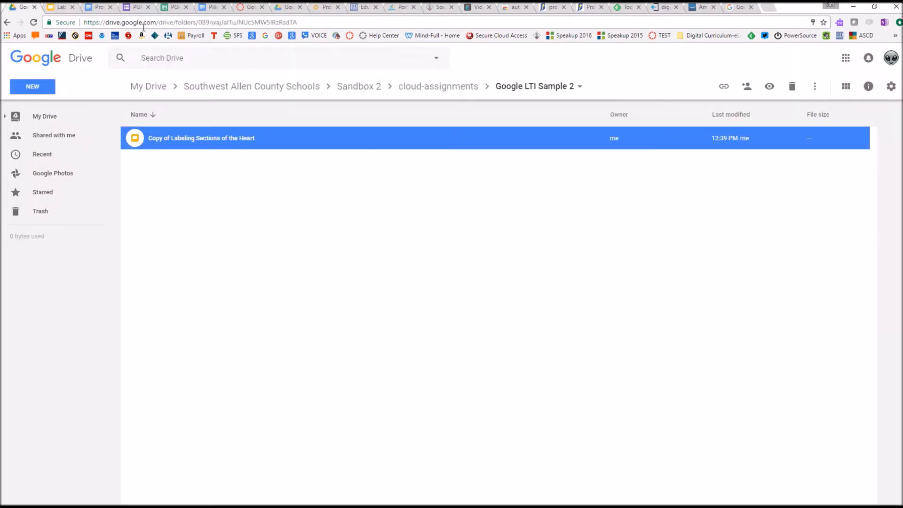
left_click(252, 7)
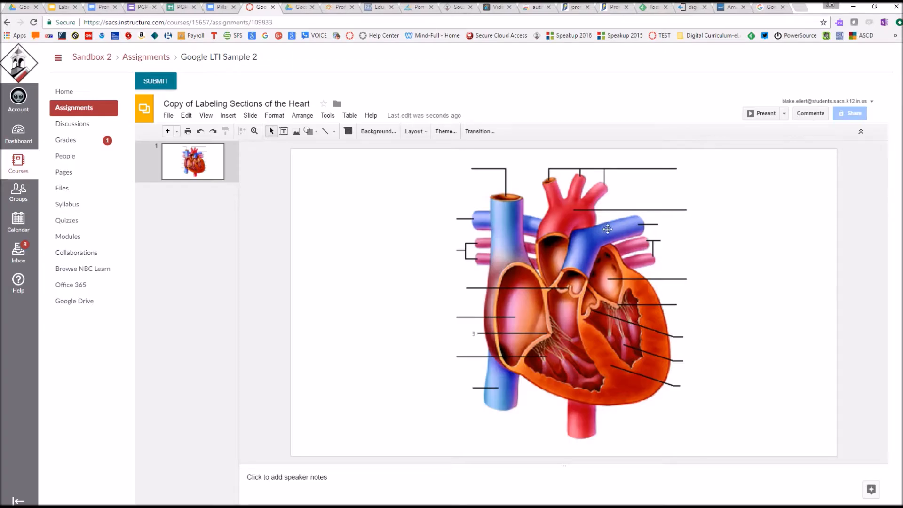